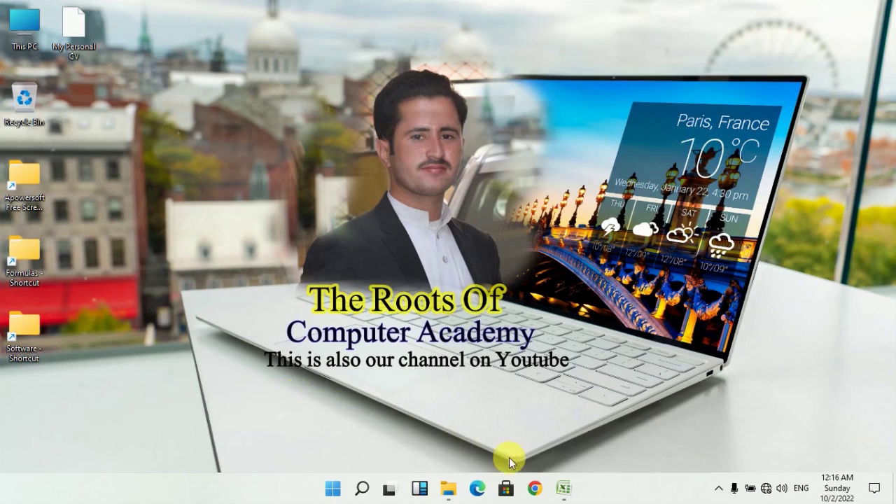
- Bring the Match workbook to the front in Excel
mouse_move(558, 489)
left_click(603, 448)
left_click(436, 266)
- Look over the MATCH FUNCTION table, selecting G6 (wasim) and serial numbers 1 to 7
left_click(436, 345)
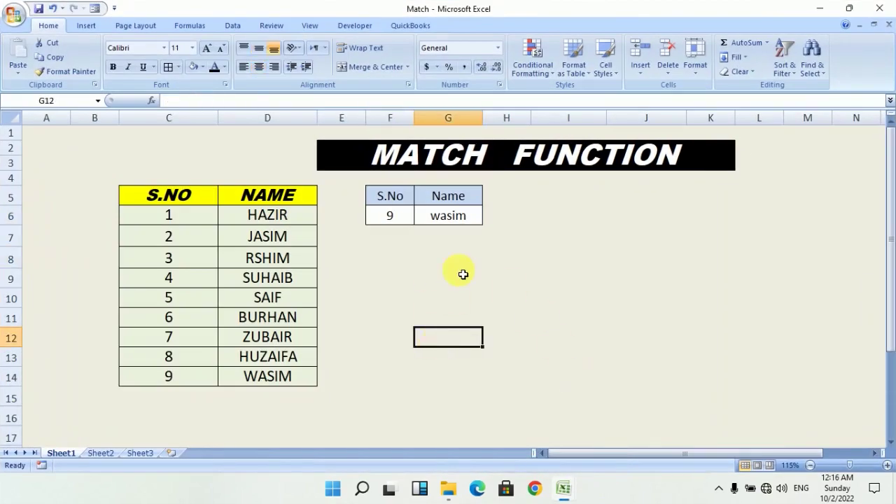
left_click(489, 280)
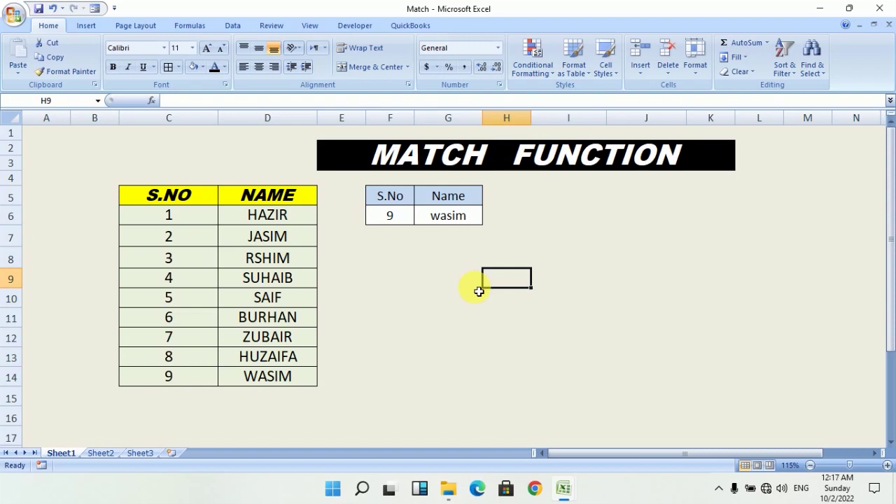
left_click(389, 293)
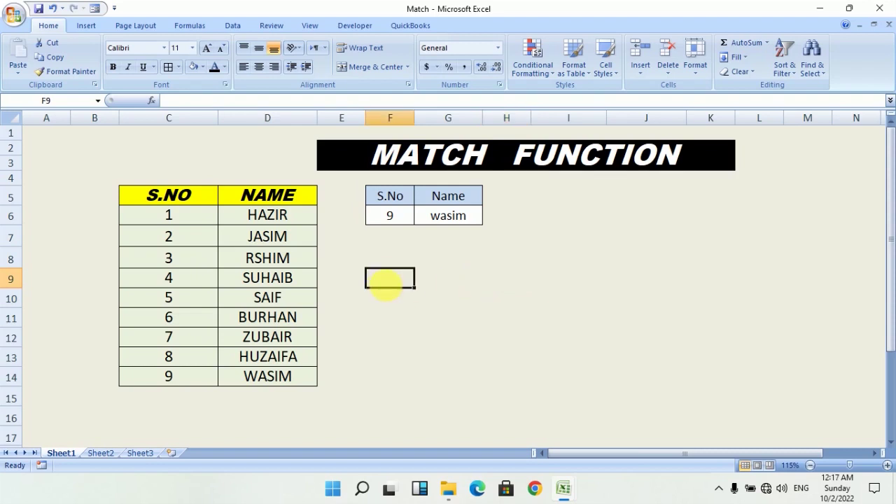
left_click(504, 159)
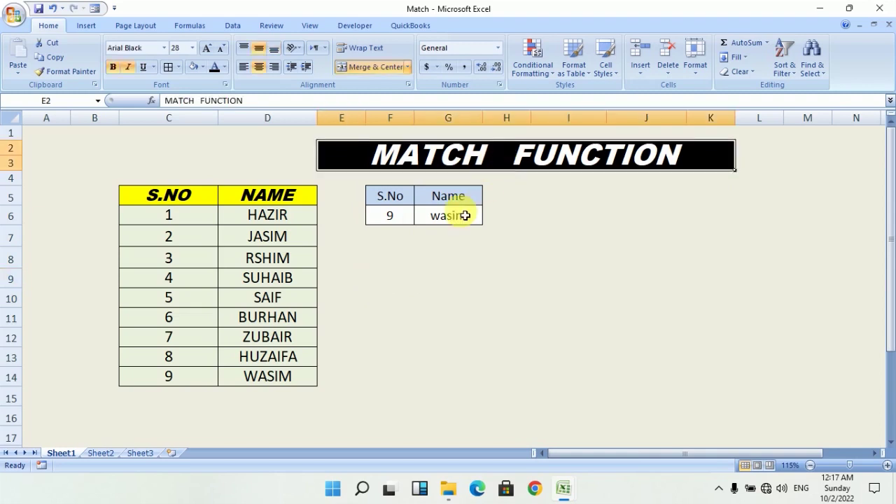
left_click(435, 237)
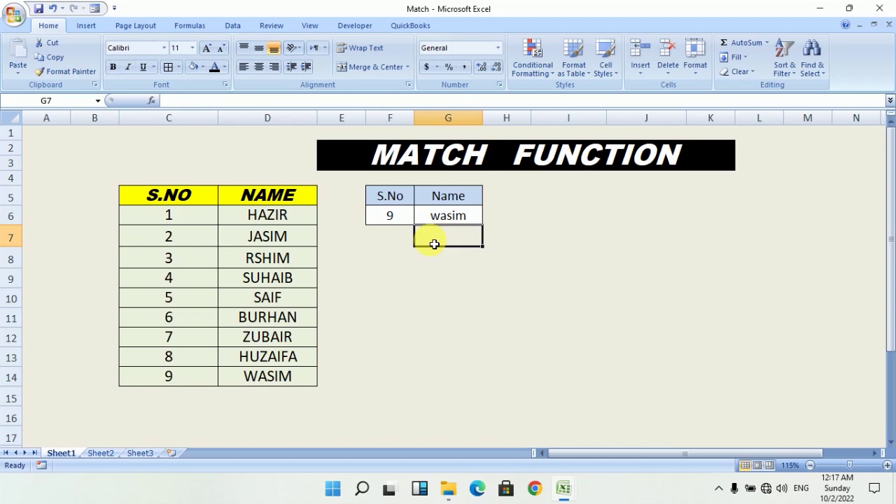
left_click(443, 218)
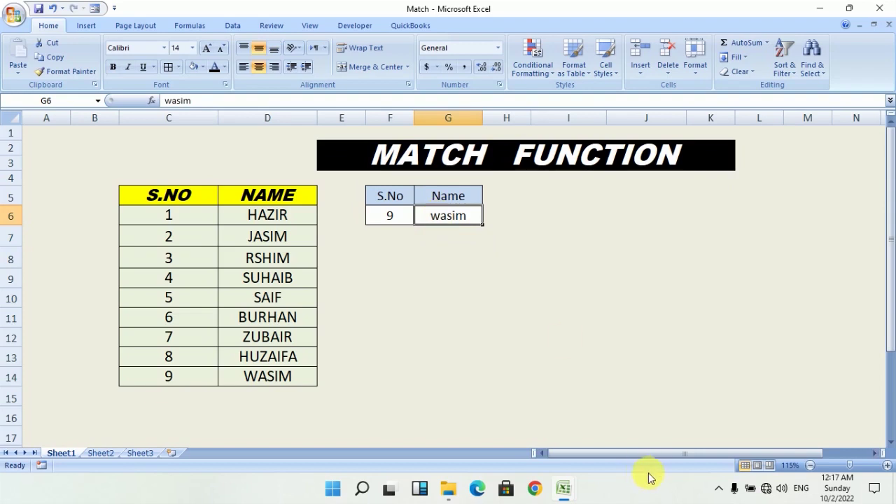
left_click_drag(206, 219, 193, 346)
- Try the lookup in G6 with jasim (S.No 2), then burhan (S.No 6)
left_click_drag(239, 229, 256, 330)
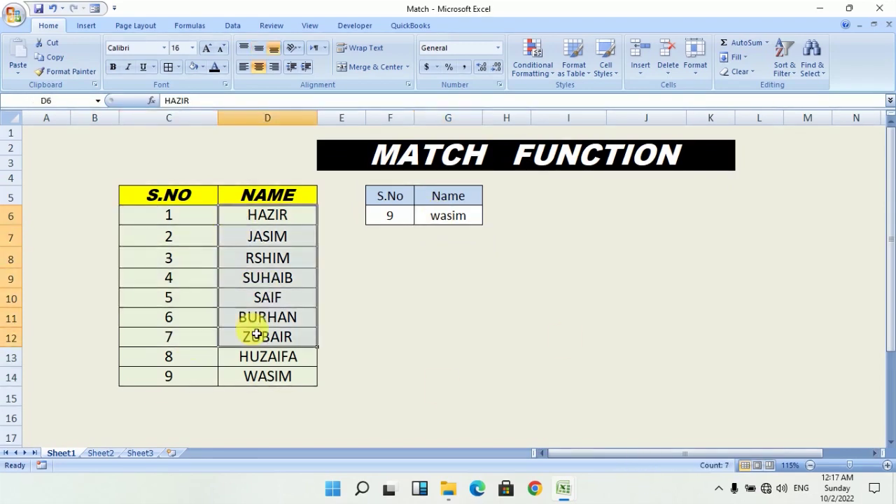
left_click(436, 215)
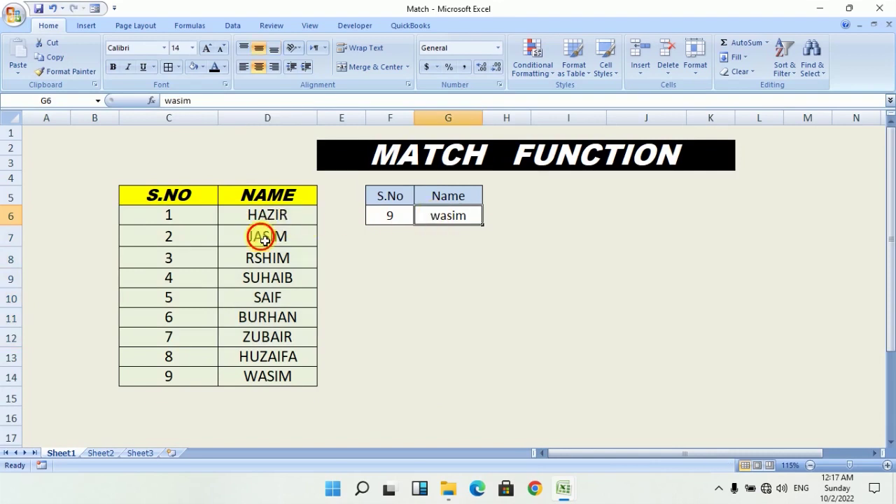
left_click_drag(260, 236, 190, 239)
left_click(463, 219)
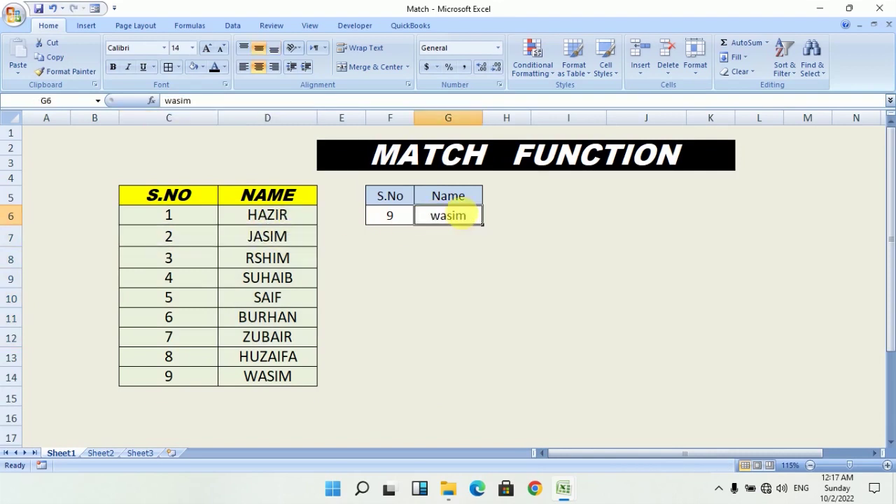
type("jasim")
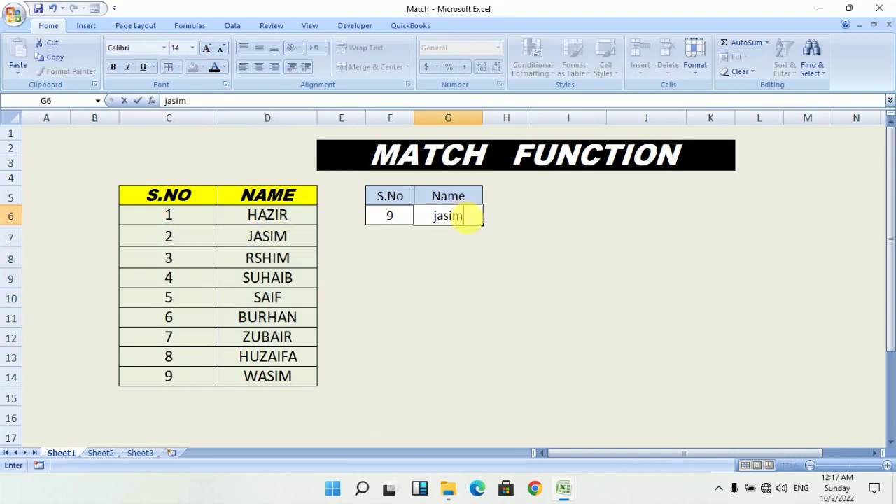
key("Return")
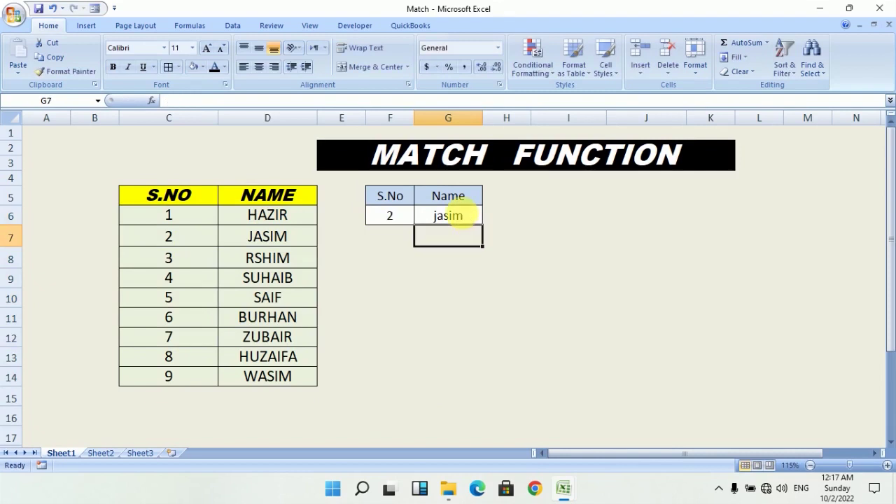
left_click(467, 217)
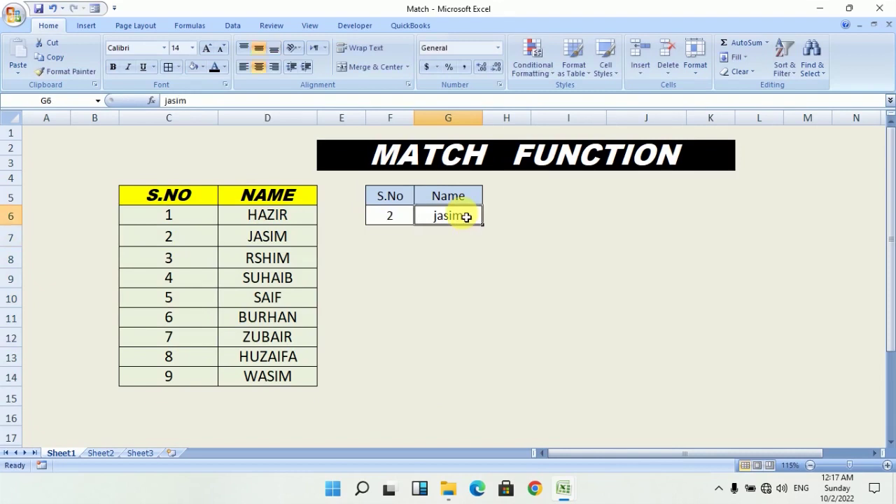
type("b")
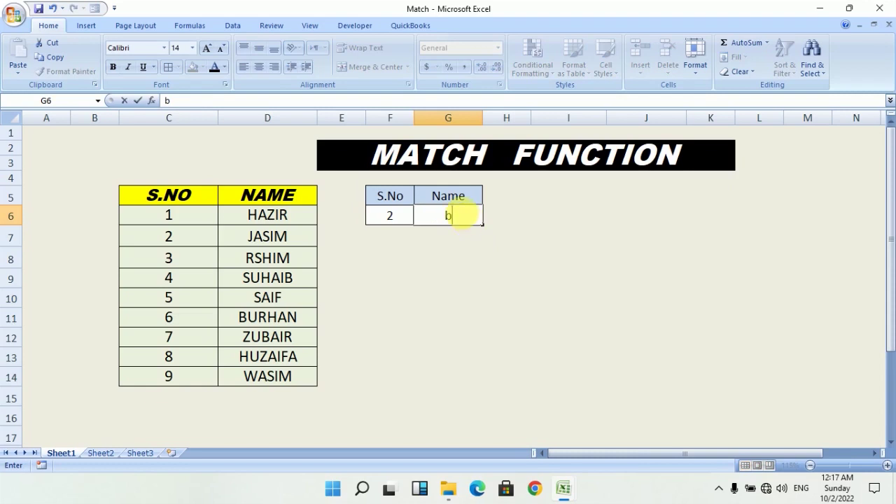
type("urhan")
key("Return")
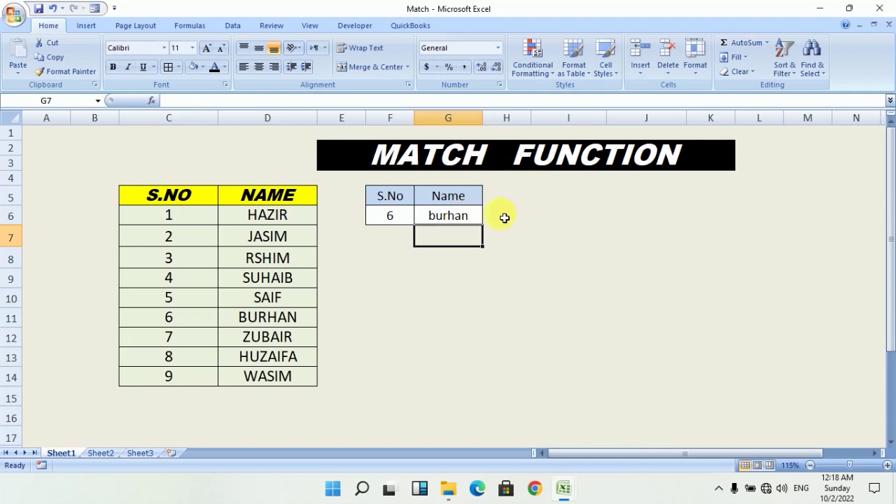
- Delete the old MATCH formula from the S.No cell F6
left_click(406, 216)
left_click(452, 214)
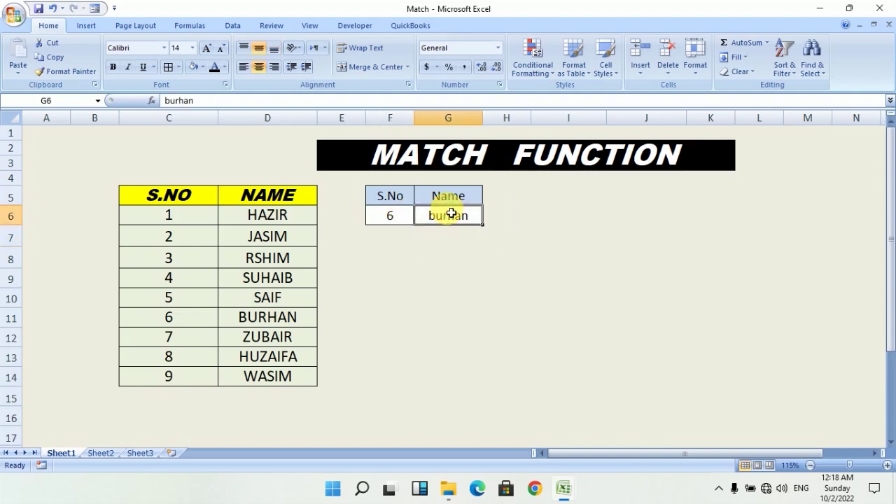
left_click(406, 222)
key("Delete")
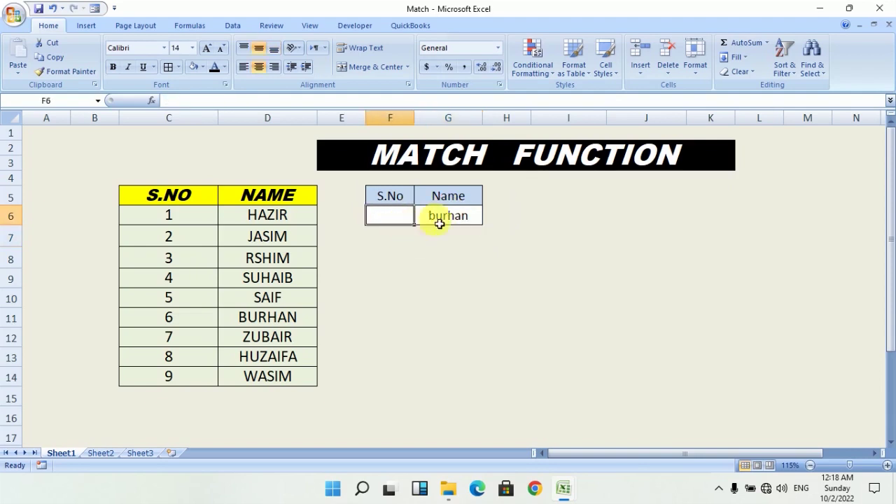
- Clear burhan from G6 and start =MATCH( in F6 with G6 as lookup value
left_click(440, 221)
key("Delete")
left_click(401, 217)
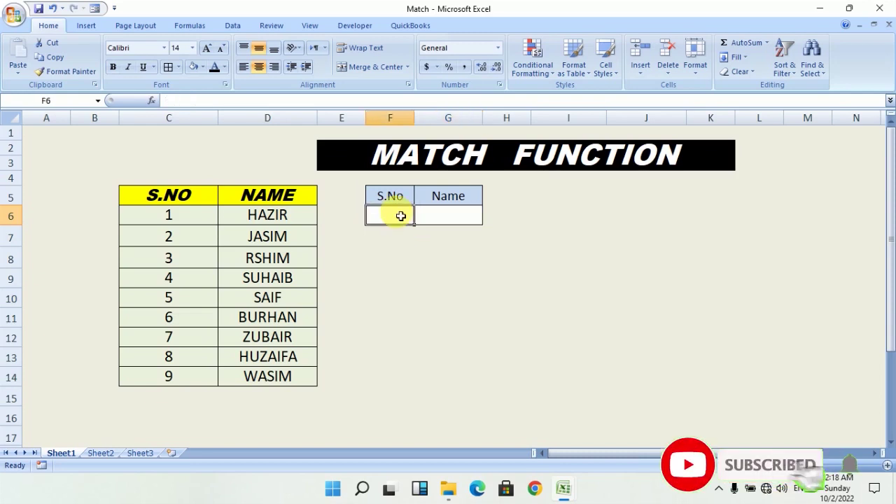
type("=")
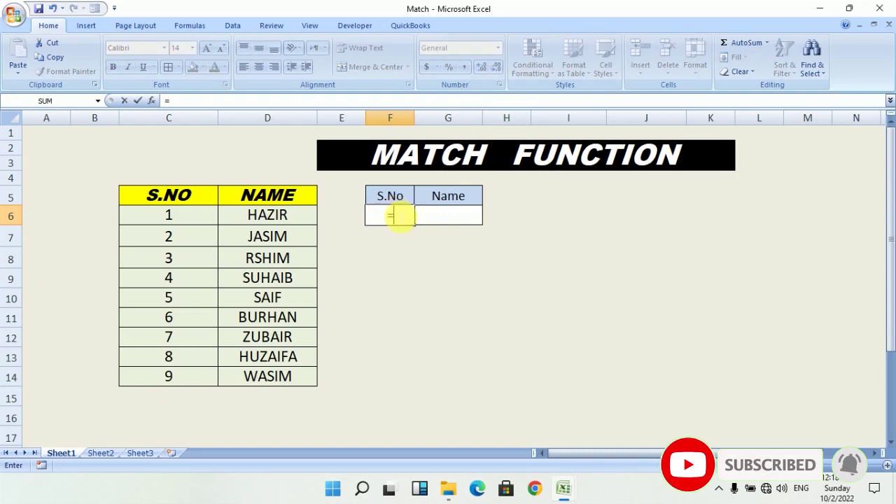
type("mt")
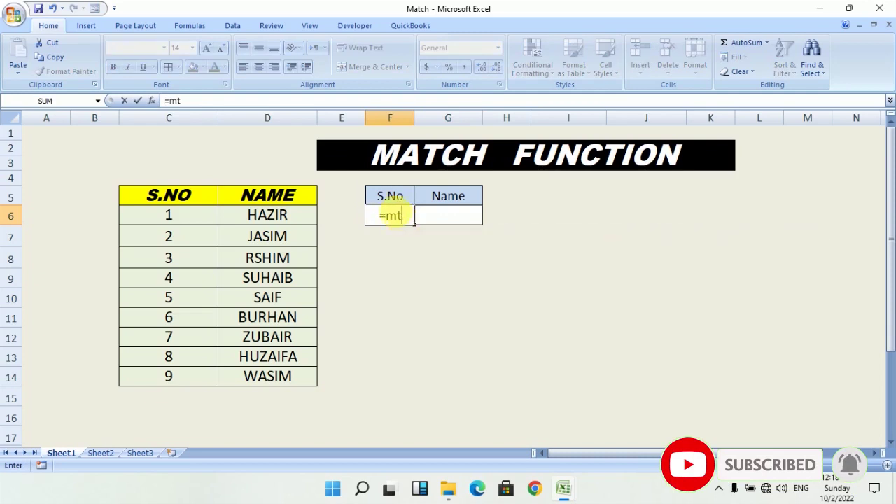
key("BackSpace")
type("at")
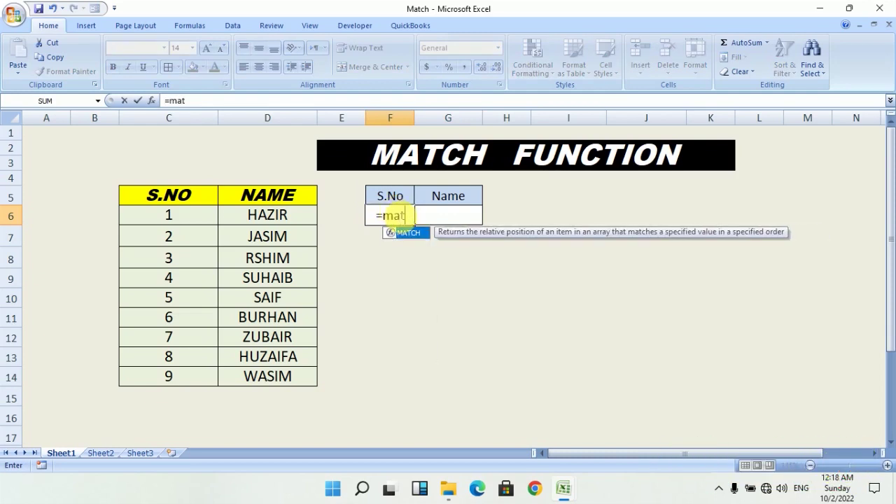
key("Tab")
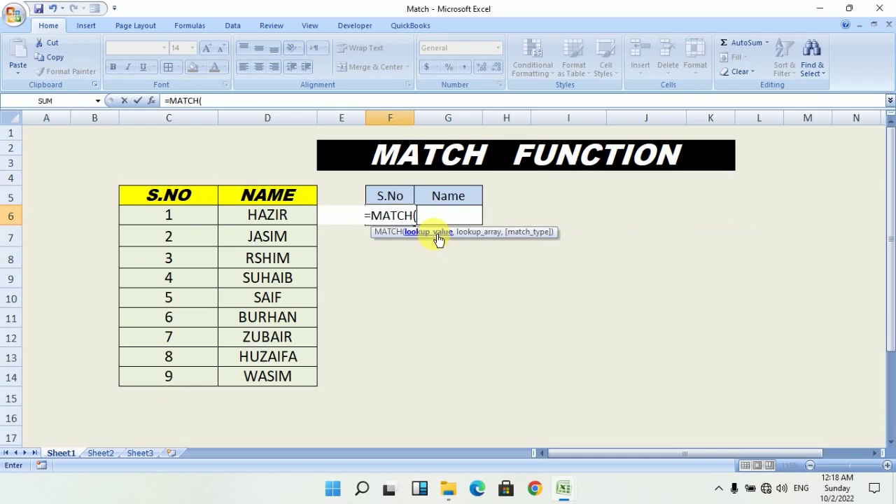
left_click(479, 220)
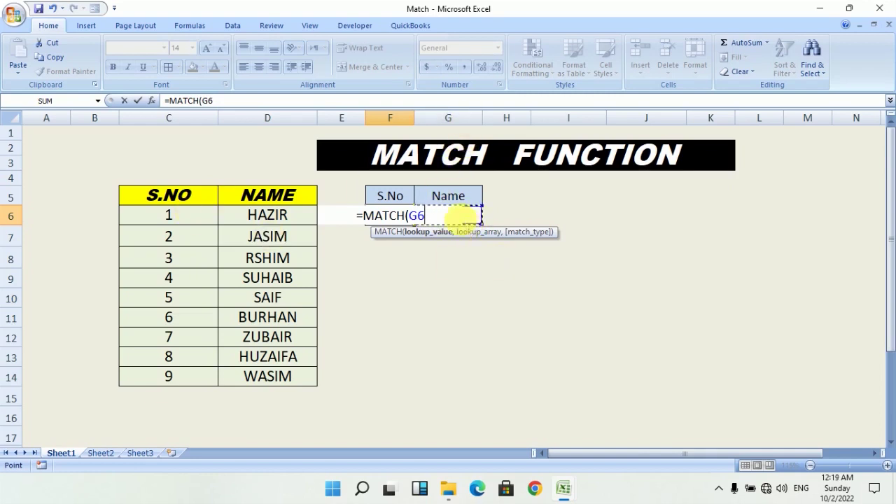
- Complete F6 as =MATCH(G6,D6:D14,0) for an exact match, currently showing #N/A
type(",")
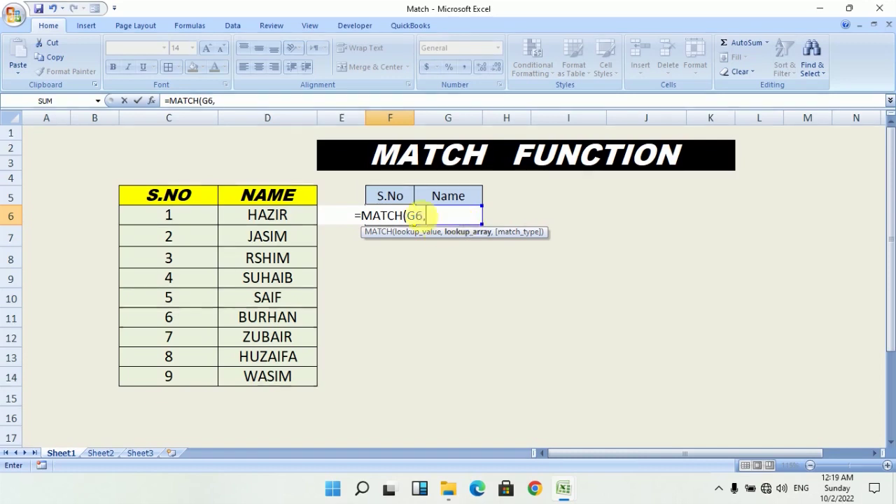
left_click_drag(248, 221, 256, 376)
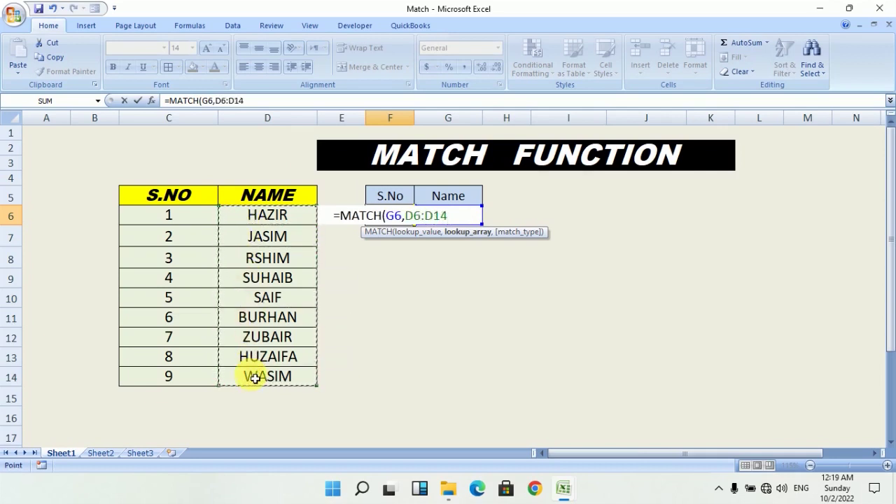
type(",0")
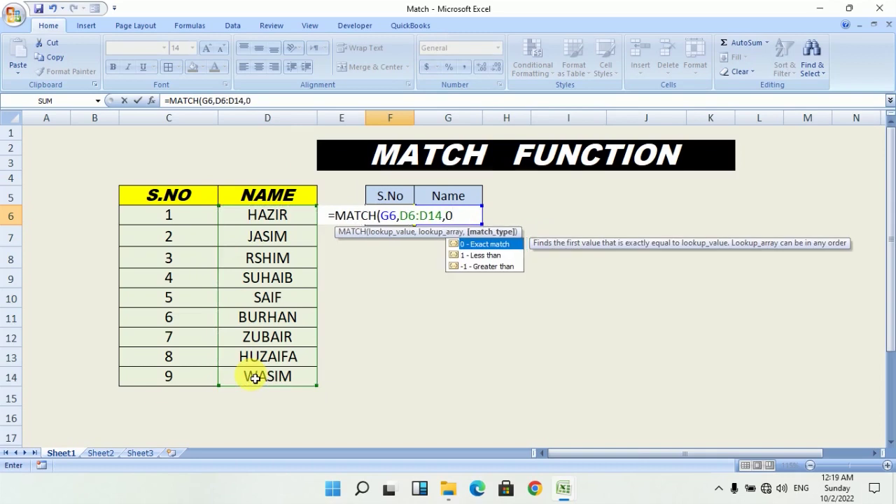
type(")")
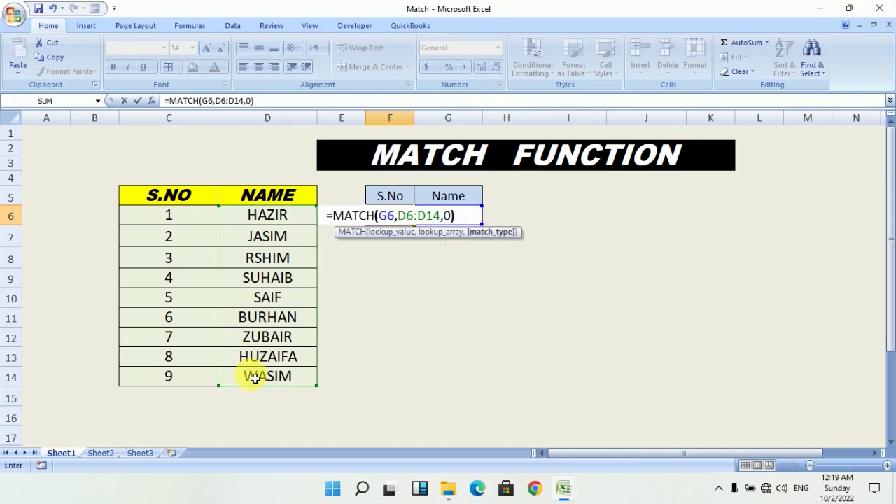
key("BackSpace")
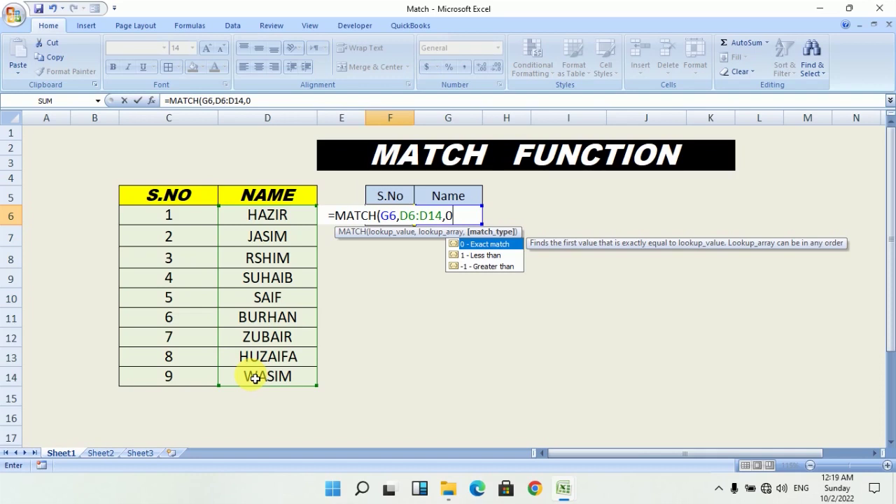
type(")")
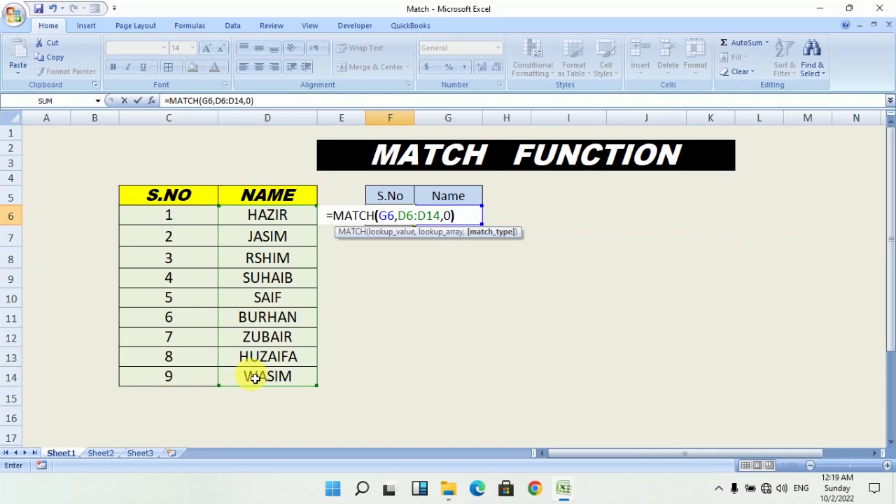
key("Return")
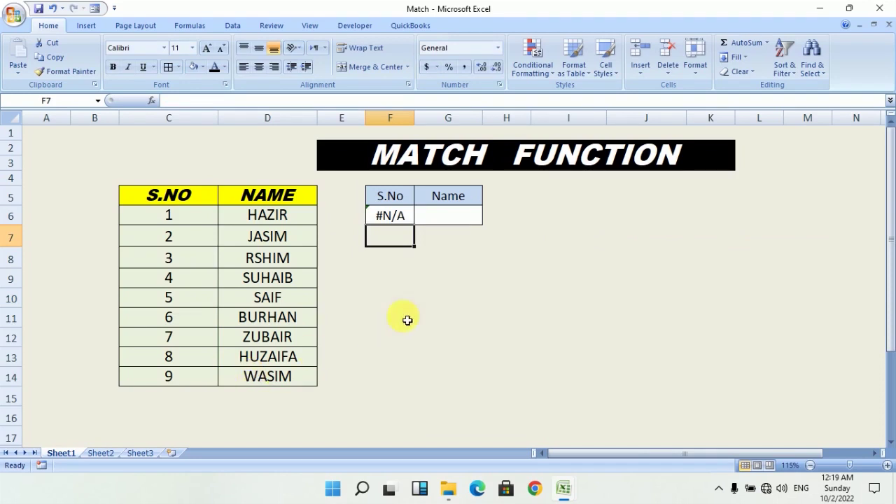
left_click(454, 226)
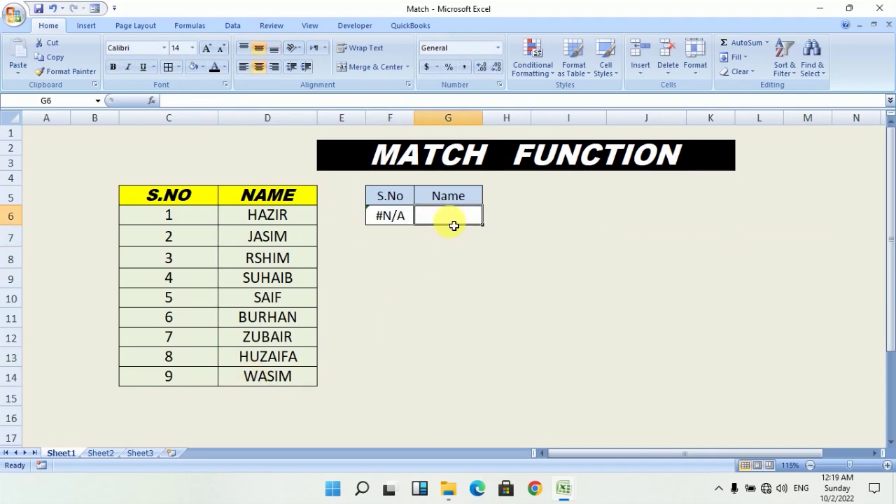
- Enter hazir in G6 and compare its S.No with the HAZIR row
key("Down")
key("Down")
key("Down")
left_click(445, 218)
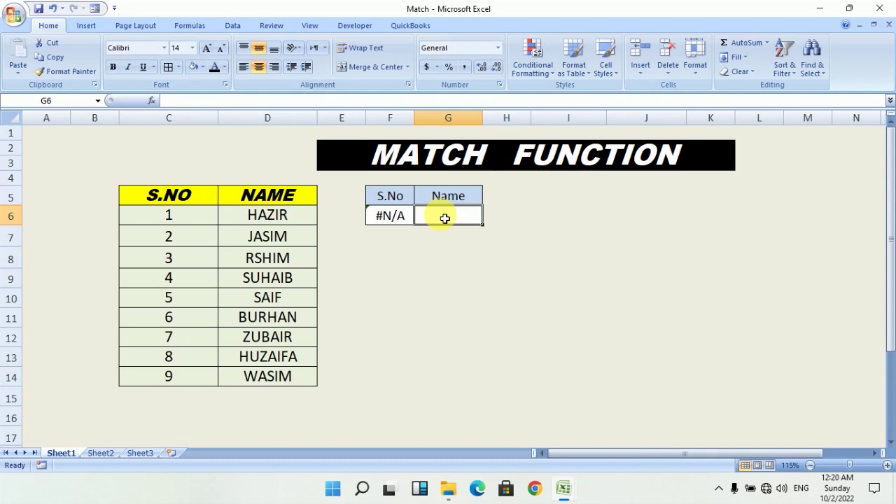
type("hazir")
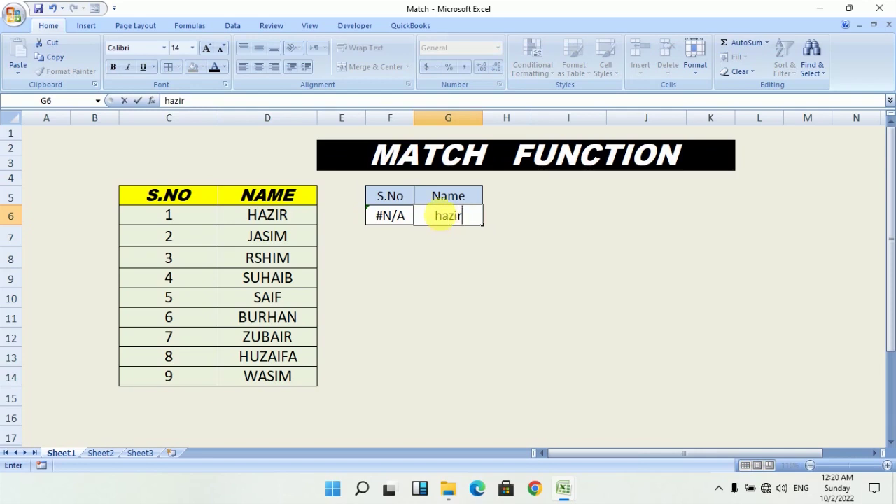
key("Return")
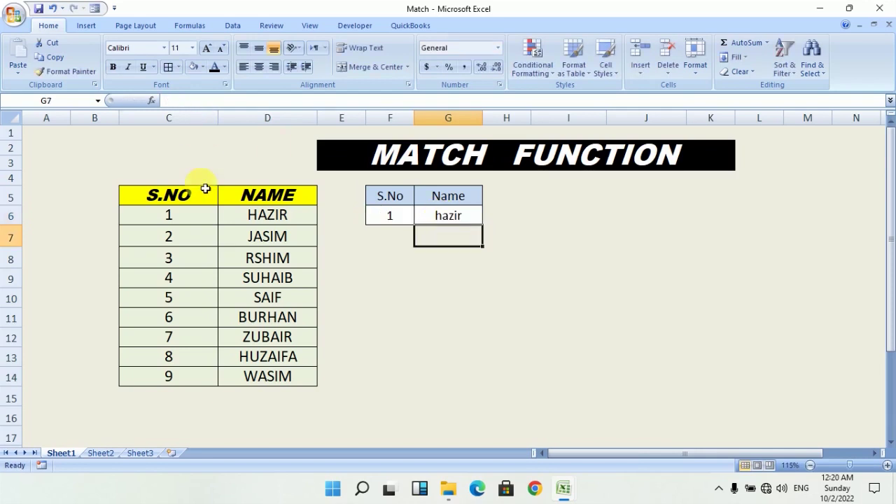
left_click_drag(215, 216, 254, 214)
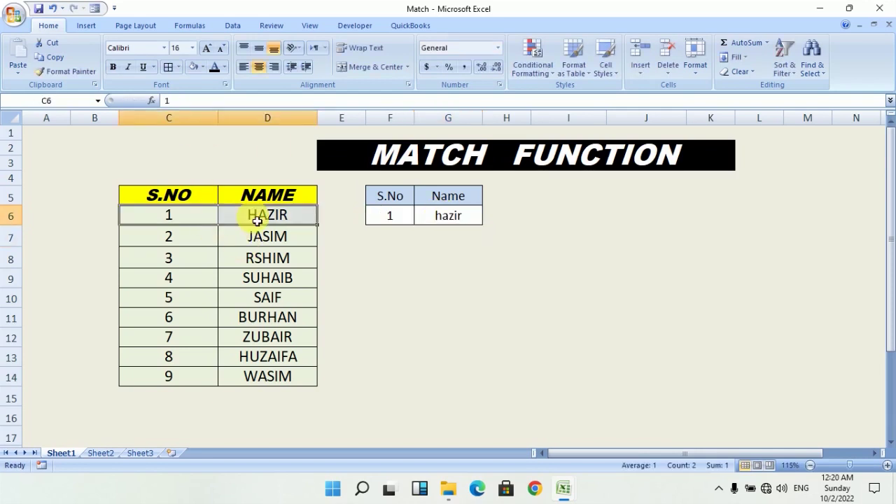
- Look up wasim, which returns position 9
left_click(479, 227)
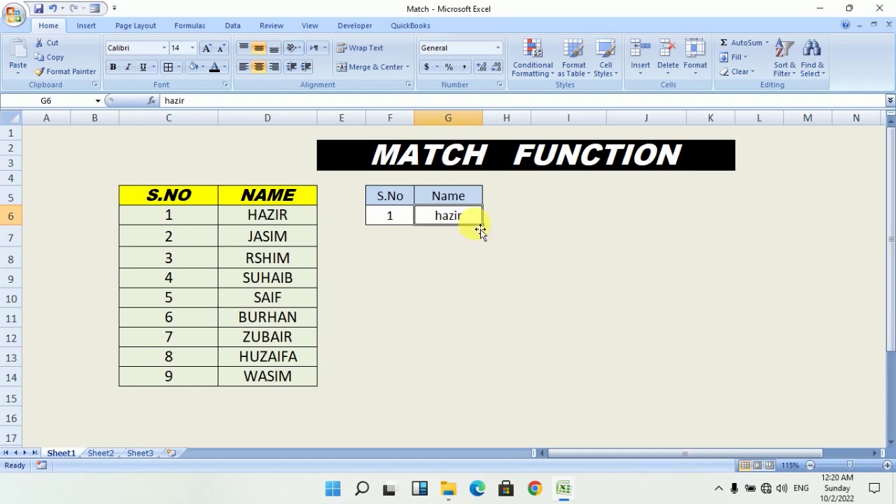
type("wasim")
key("Return")
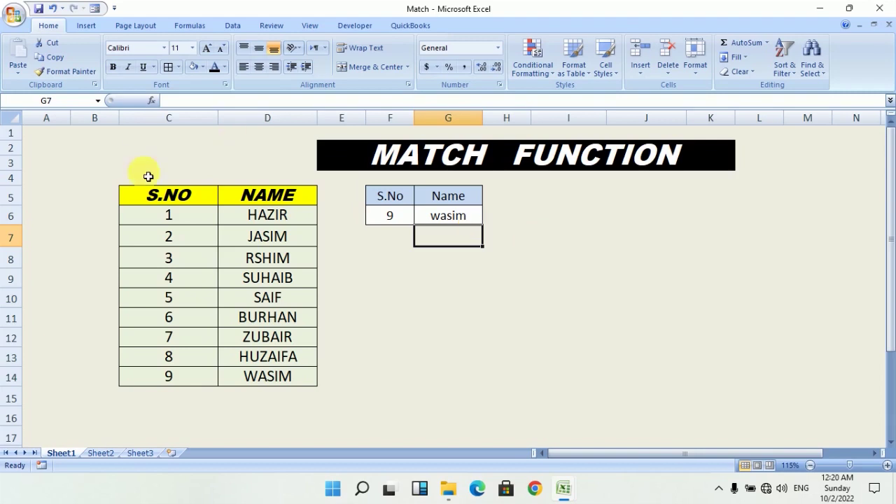
left_click_drag(200, 380, 286, 379)
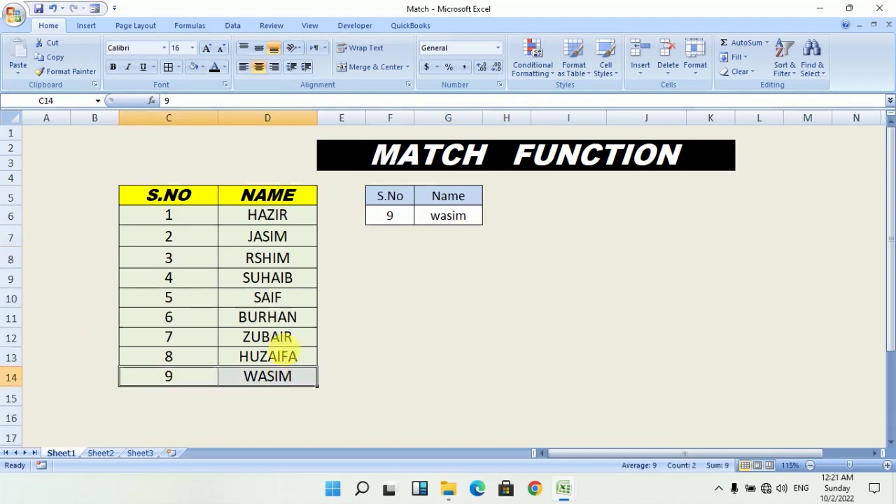
- Look up jasim, confirming S.No 2 matches the JASIM row
left_click(432, 223)
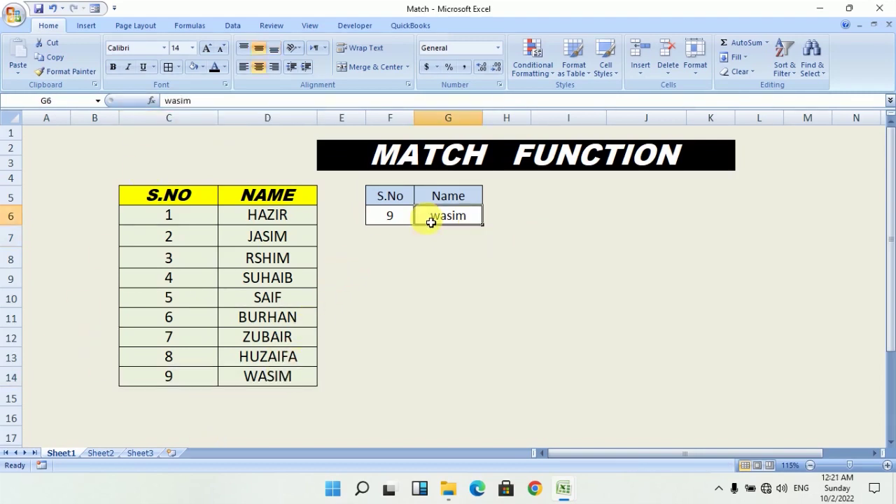
type("jasim")
key("Return")
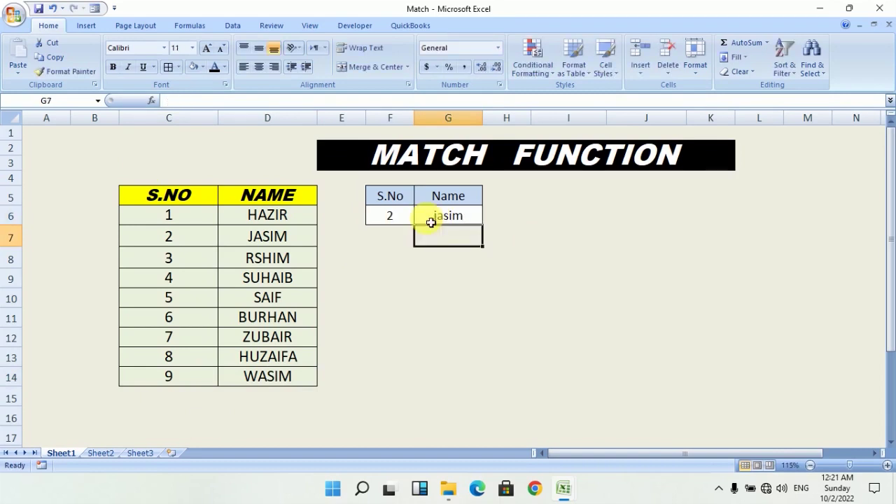
left_click_drag(196, 238, 262, 240)
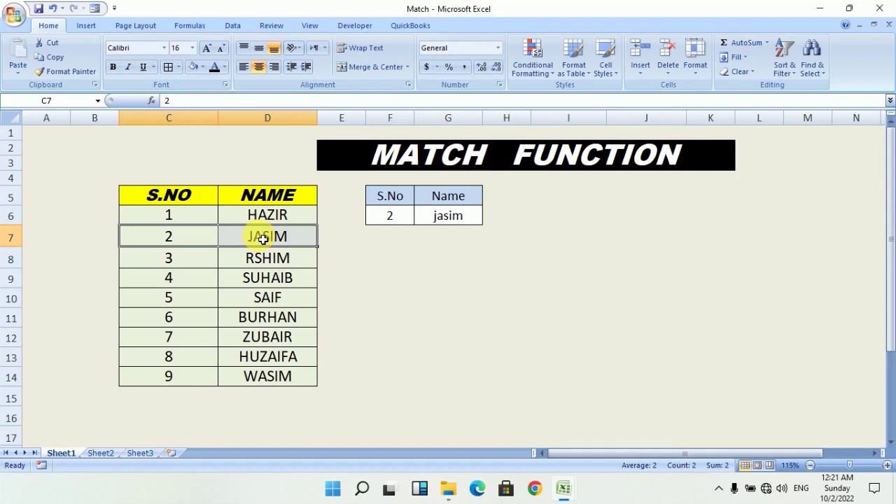
- Copy the table C5:D14 and paste it transposed at F9 via Paste Special
mouse_move(154, 195)
left_mouse_down()
mouse_move(302, 311)
mouse_move(316, 369)
left_mouse_up()
key("ctrl+c")
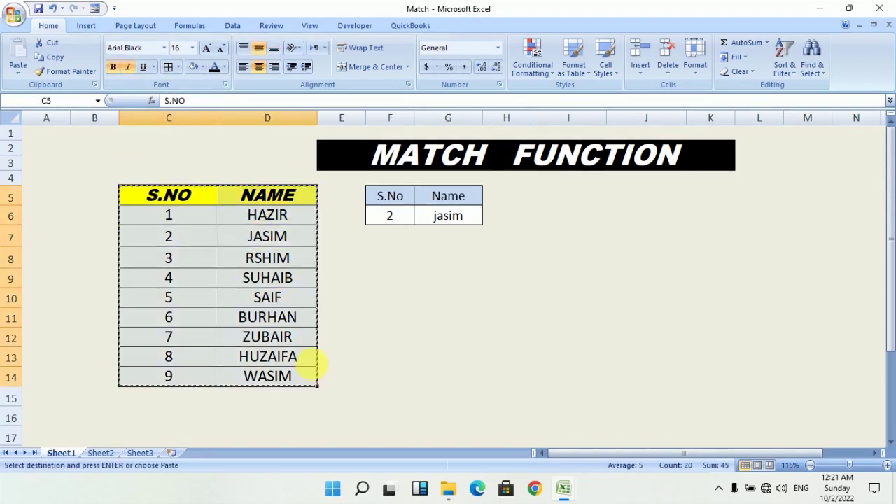
scroll(334, 344, "down", 2)
scroll(334, 336, "down", 2)
scroll(334, 326, "up", 3)
scroll(335, 277, "up", 1)
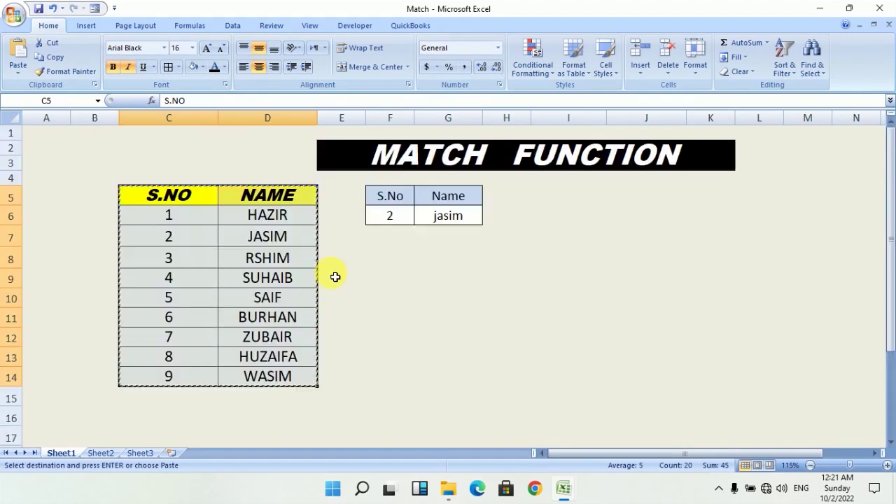
left_click(390, 278)
right_click(393, 278)
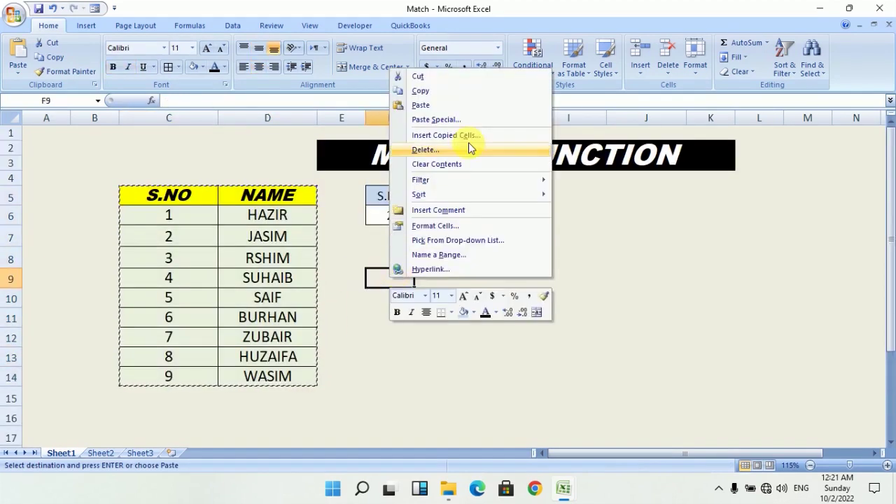
left_click(448, 120)
left_click(475, 181)
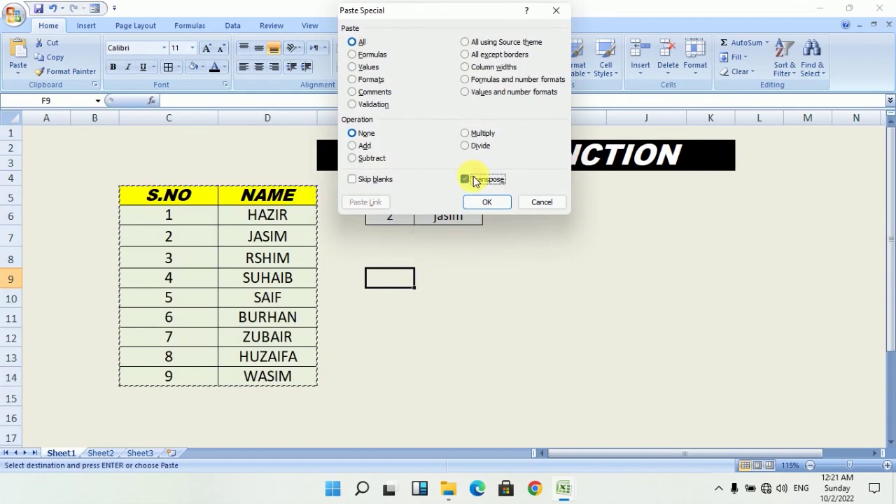
left_click(487, 201)
left_click(571, 340)
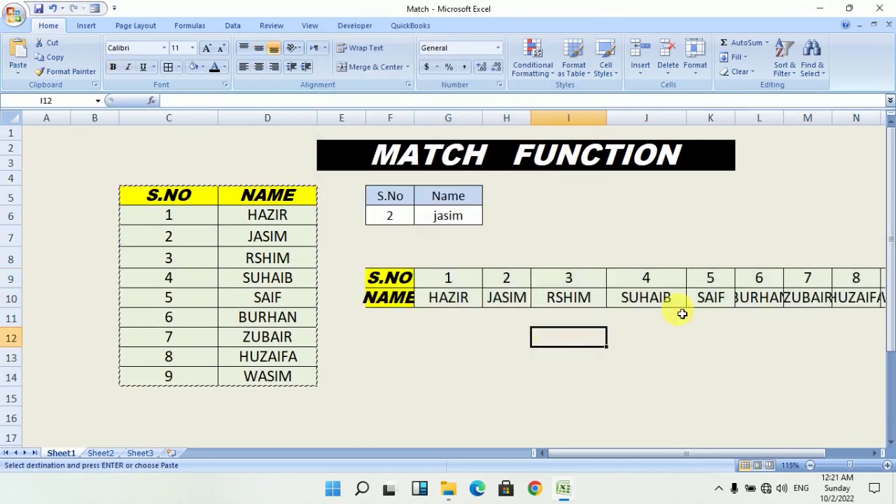
- Scroll the sheet right and select the hazir cell G13
mouse_move(710, 450)
left_mouse_down()
mouse_move(774, 448)
mouse_move(756, 448)
left_mouse_up()
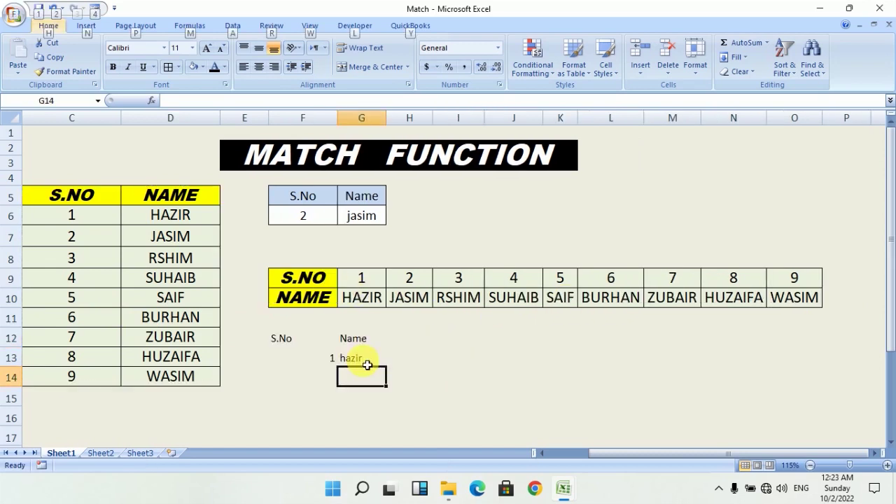
left_click(378, 365)
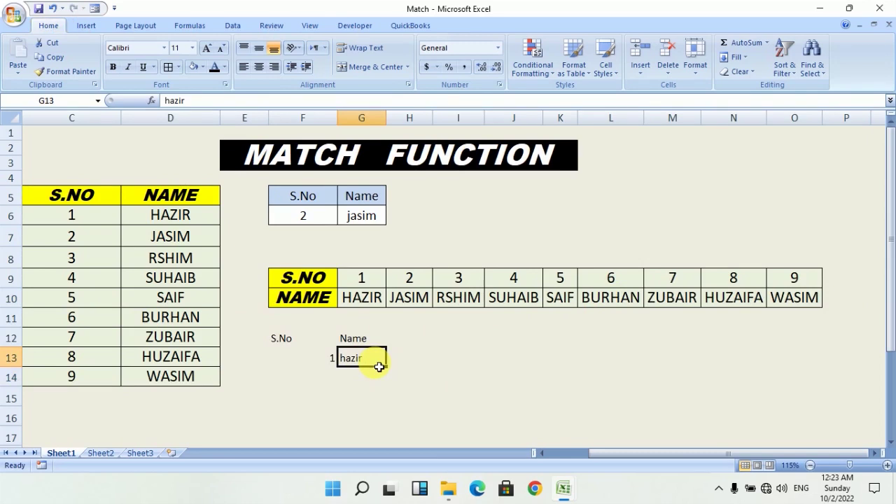